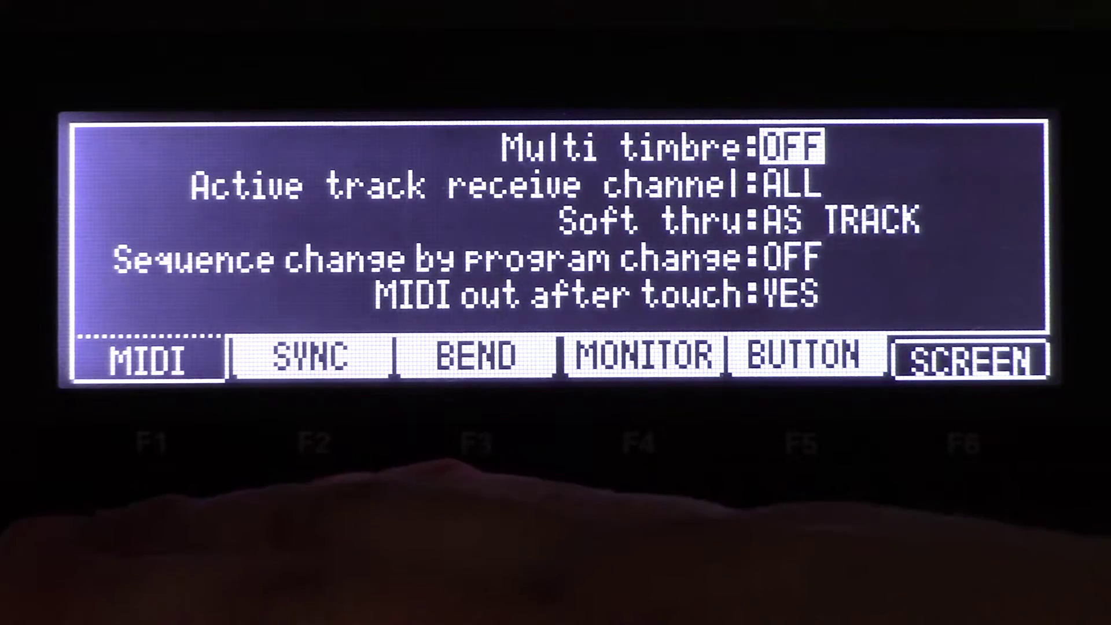
# Open the sampler's sync settings and choose an incoming source for Sync in.
pyautogui.press('F2')
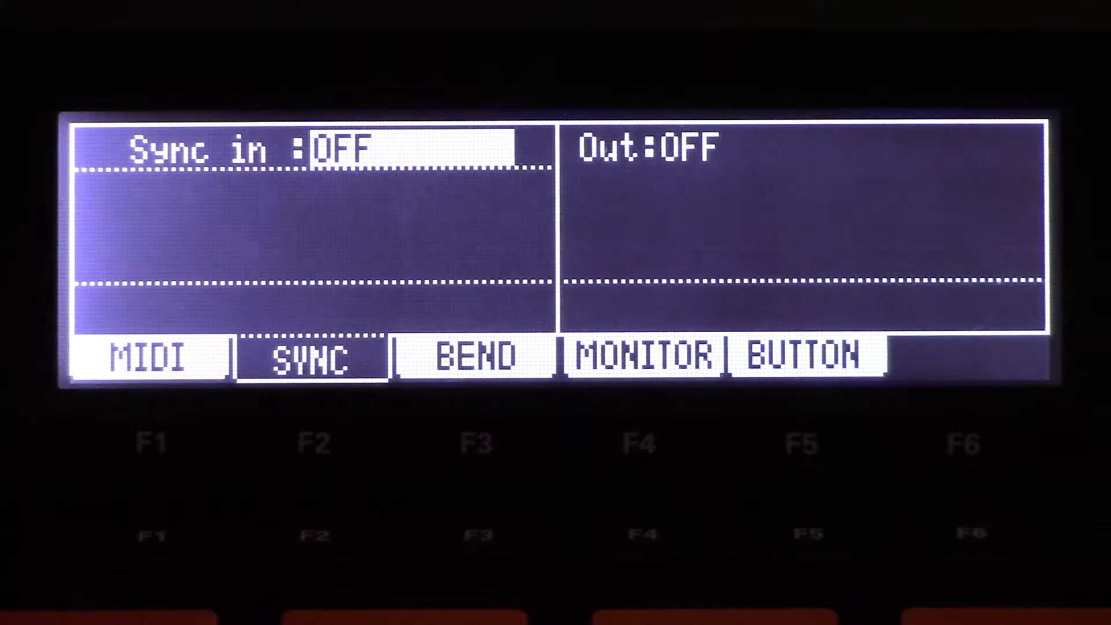
pyautogui.scroll(1, 412, 147)
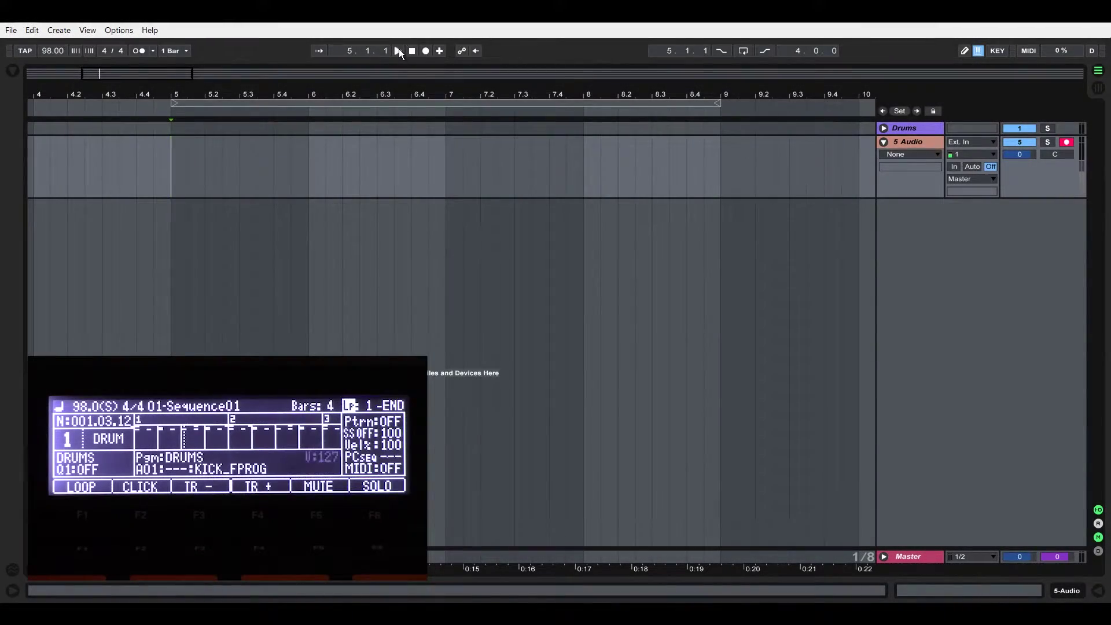
# Run the arrangement briefly to test that the sampler follows the transport, and return the insert mark to 5.1.1.
pyautogui.click(399, 50)
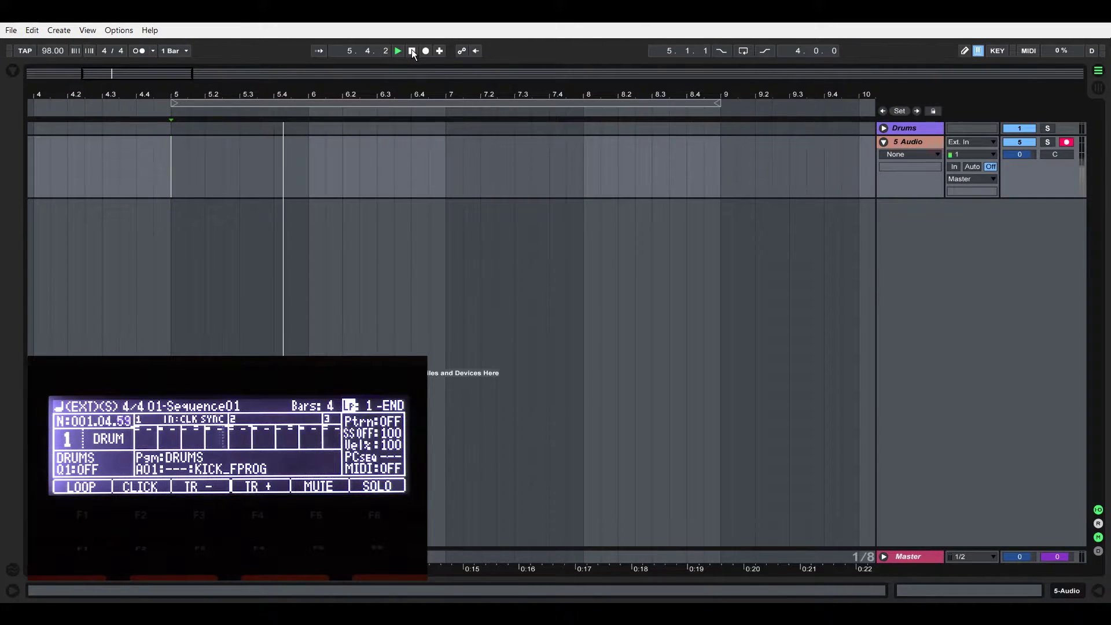
pyautogui.click(412, 51)
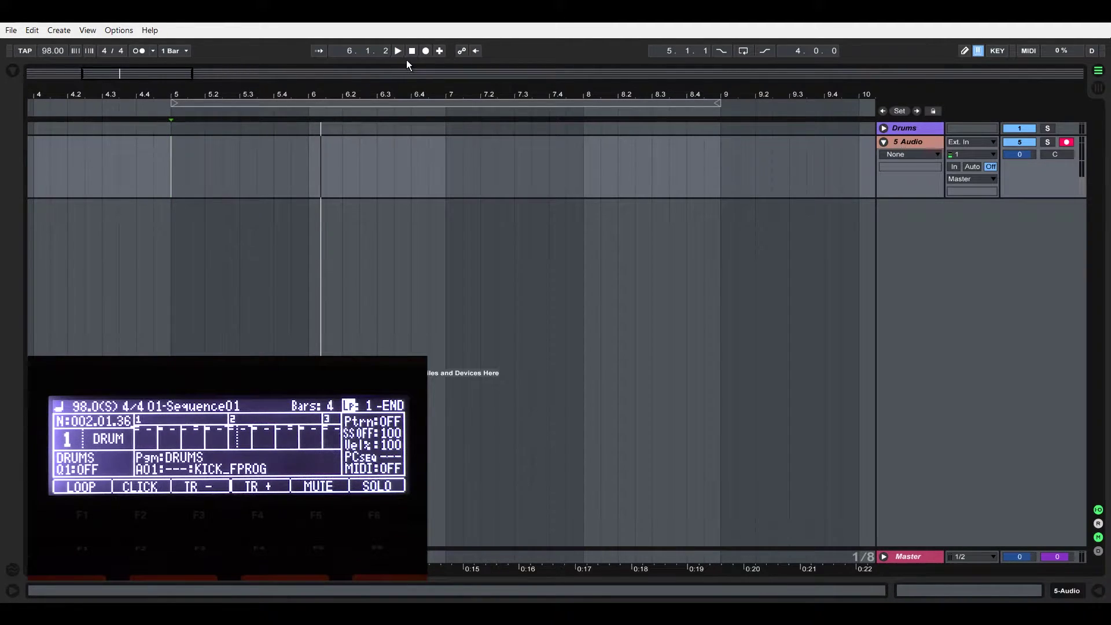
pyautogui.click(184, 173)
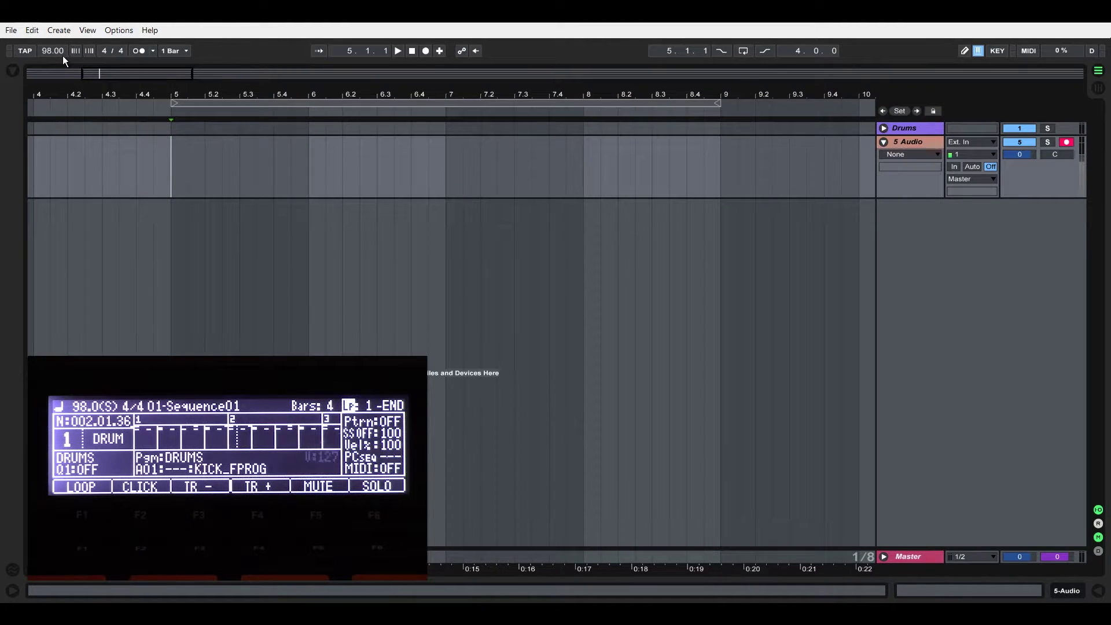
# Open the Link/MIDI preferences and set the MIDI Clock Type of the Audio 8 DJ output to Song.
pyautogui.click(119, 32)
pyautogui.click(283, 347)
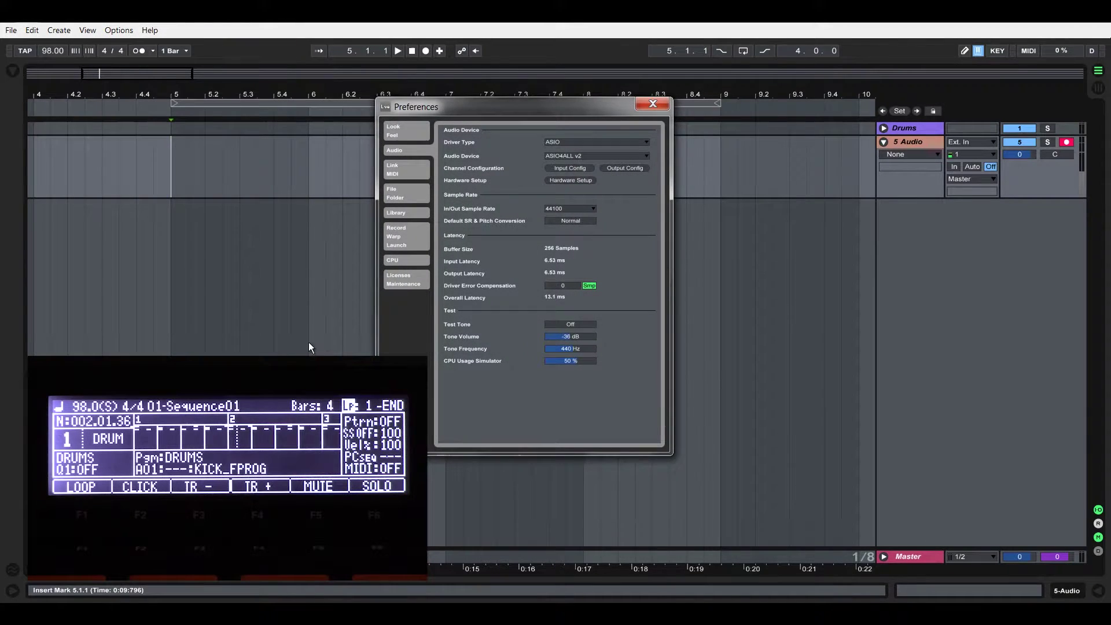
pyautogui.moveTo(525, 116); pyautogui.dragTo(530, 130)
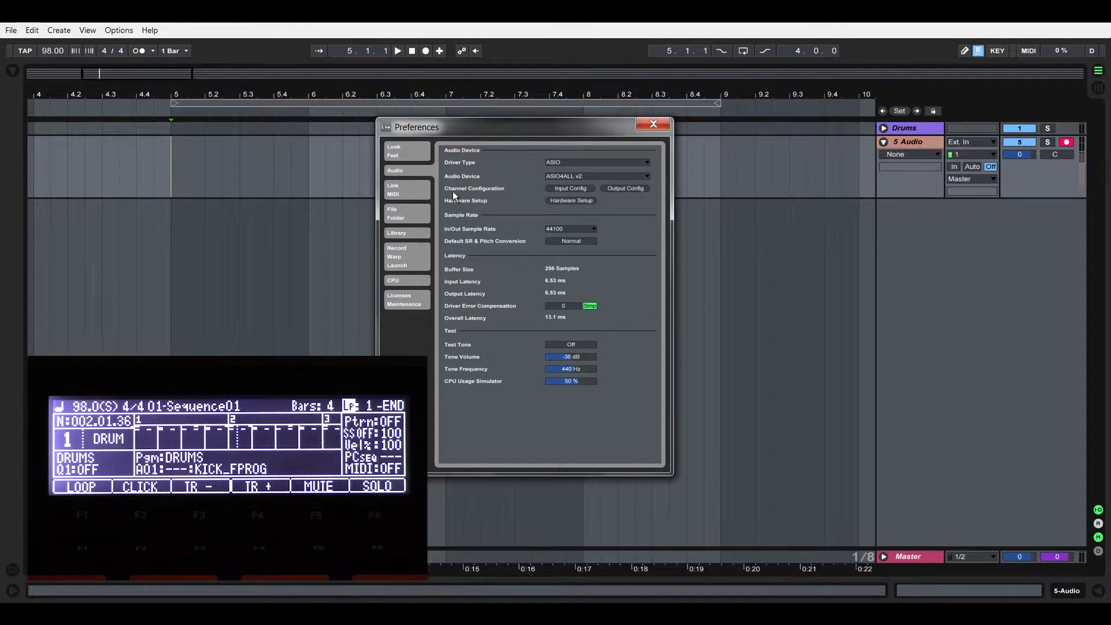
pyautogui.click(408, 193)
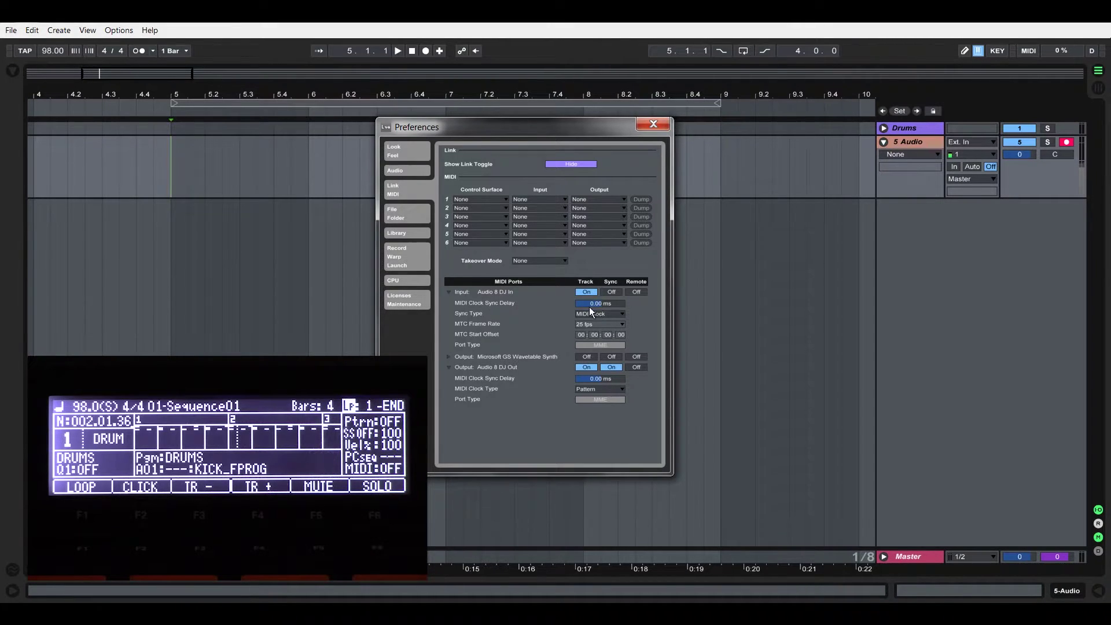
pyautogui.click(640, 320)
pyautogui.click(598, 390)
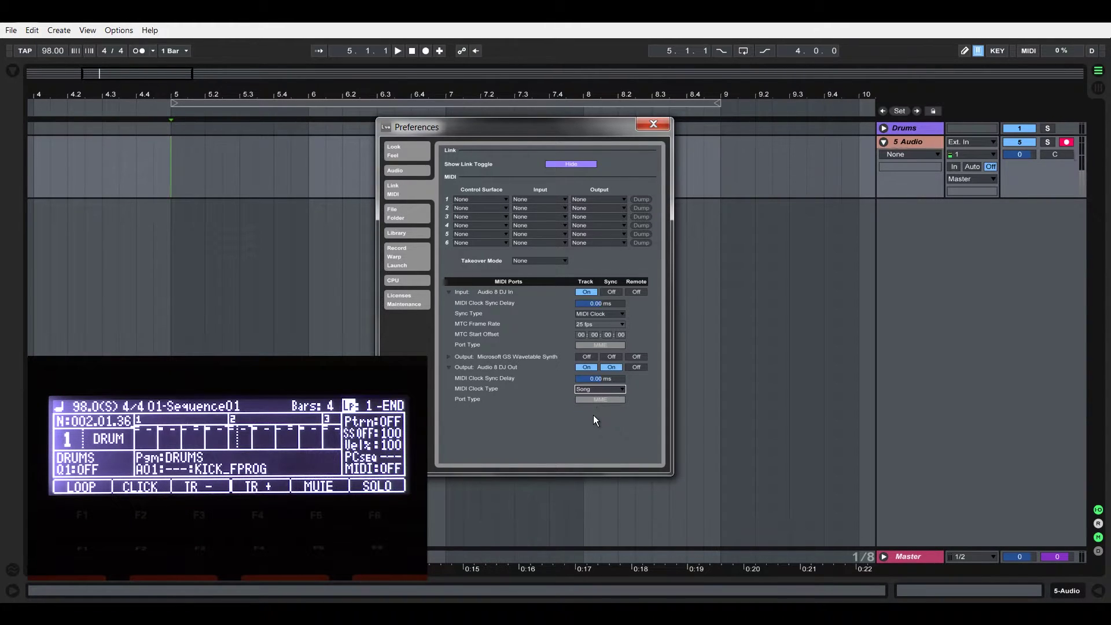
# Play and stop the arrangement from bar 5 to test how the sampler follows with the Song clock type.
pyautogui.click(397, 50)
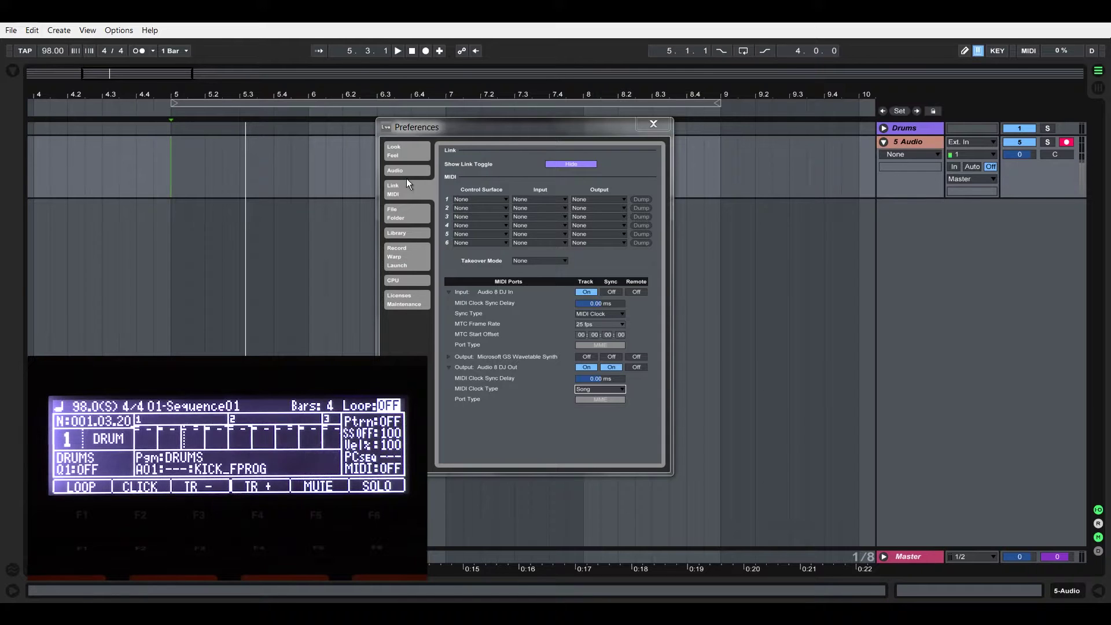
pyautogui.click(397, 51)
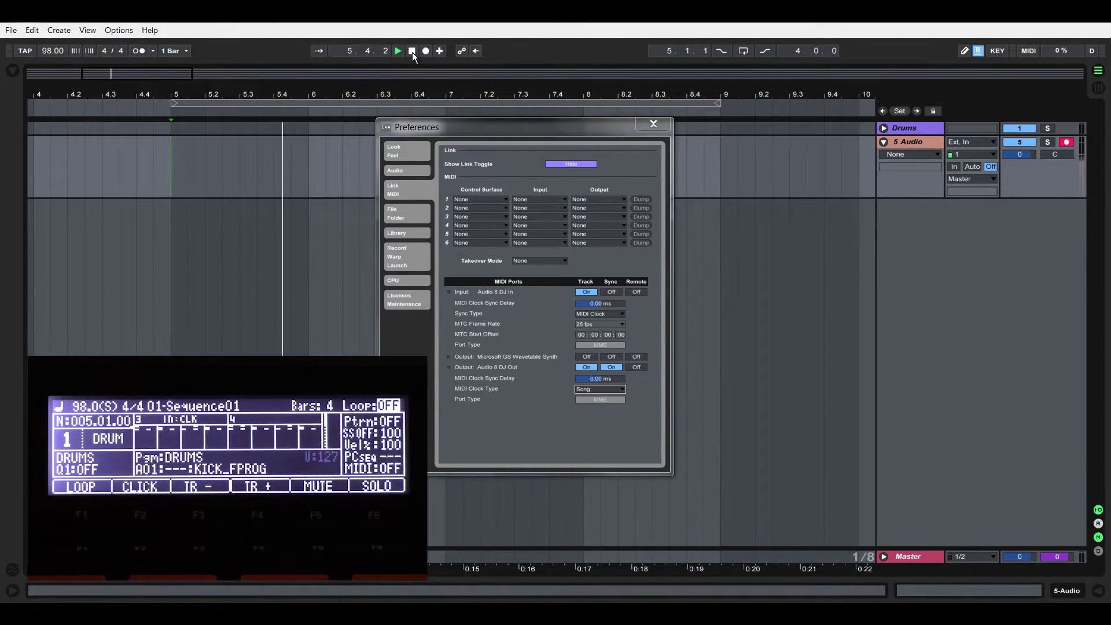
pyautogui.click(412, 52)
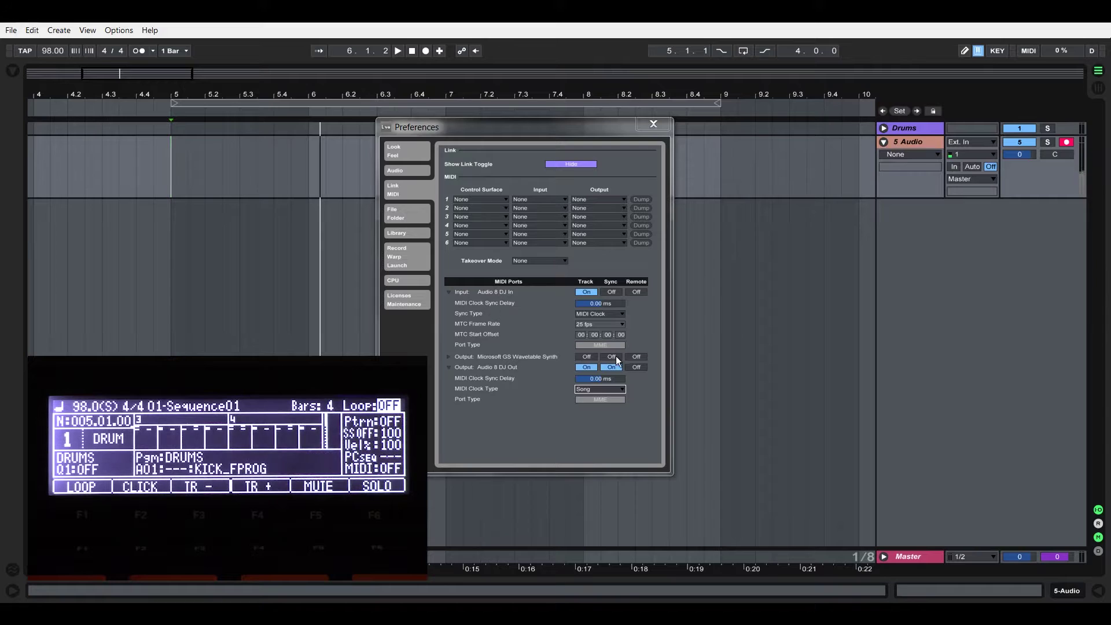
# Set the MIDI Clock Type of the Audio 8 DJ output to Pattern and test the sync with two short playbacks.
pyautogui.click(611, 388)
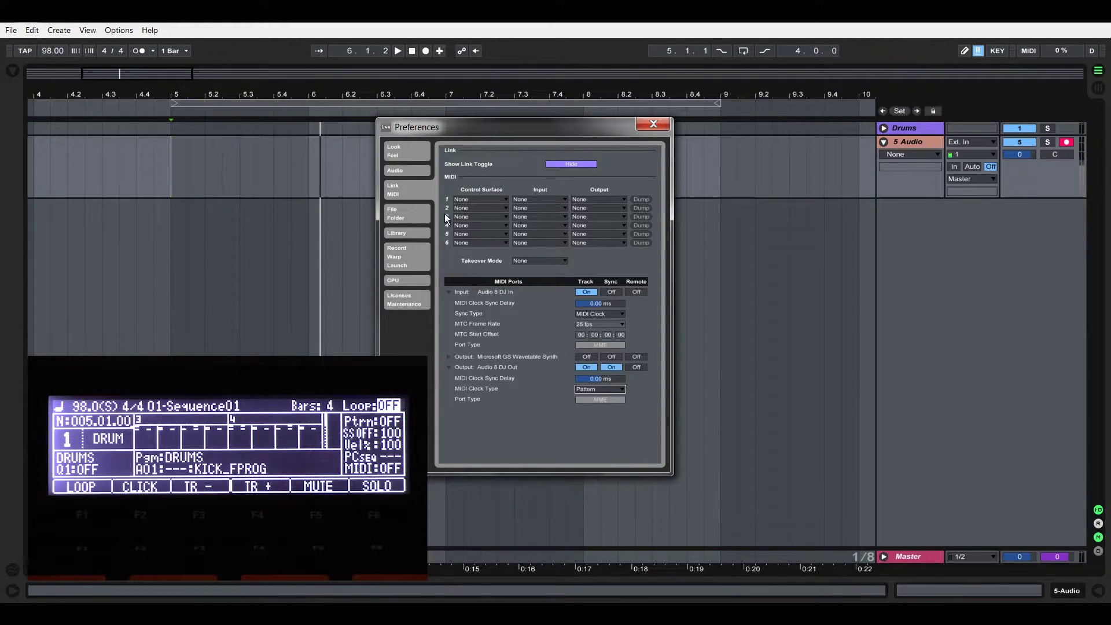
pyautogui.click(401, 49)
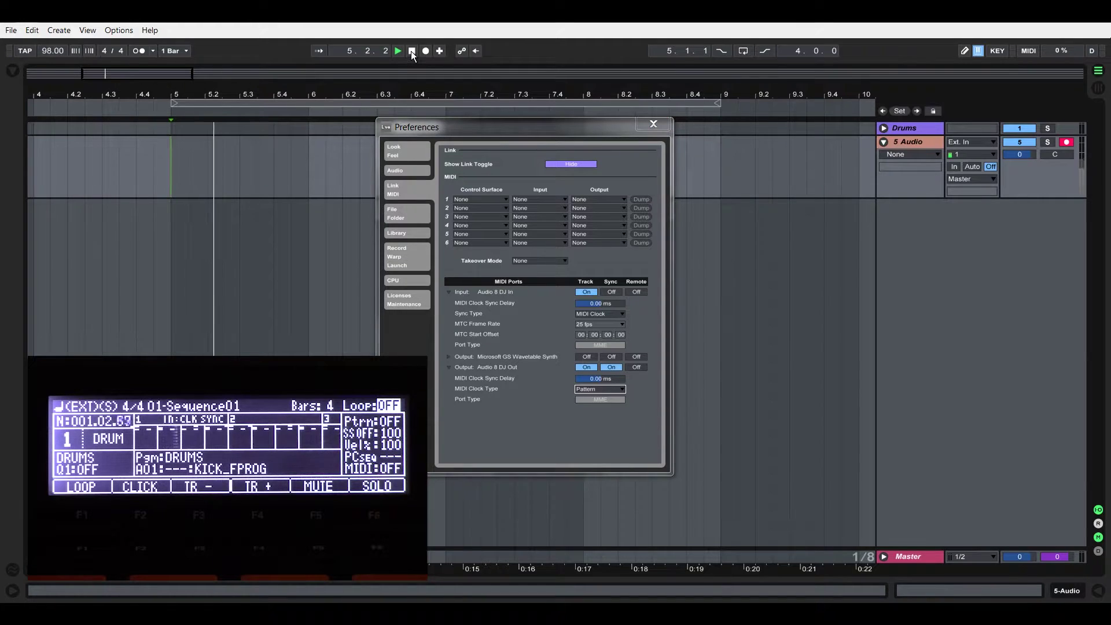
pyautogui.click(411, 51)
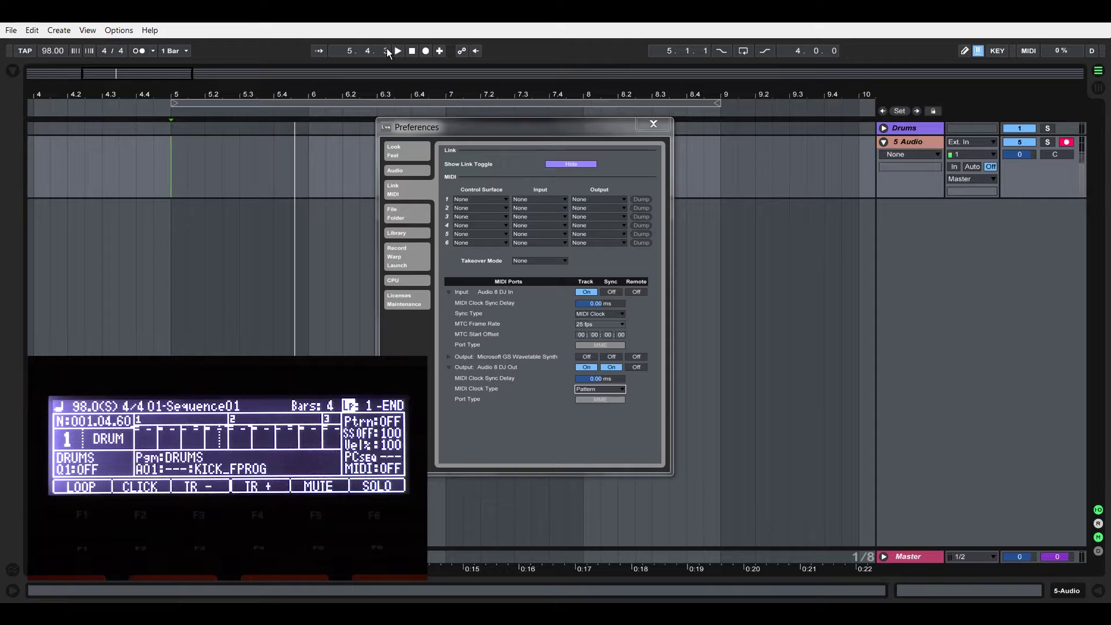
pyautogui.click(399, 51)
pyautogui.click(410, 51)
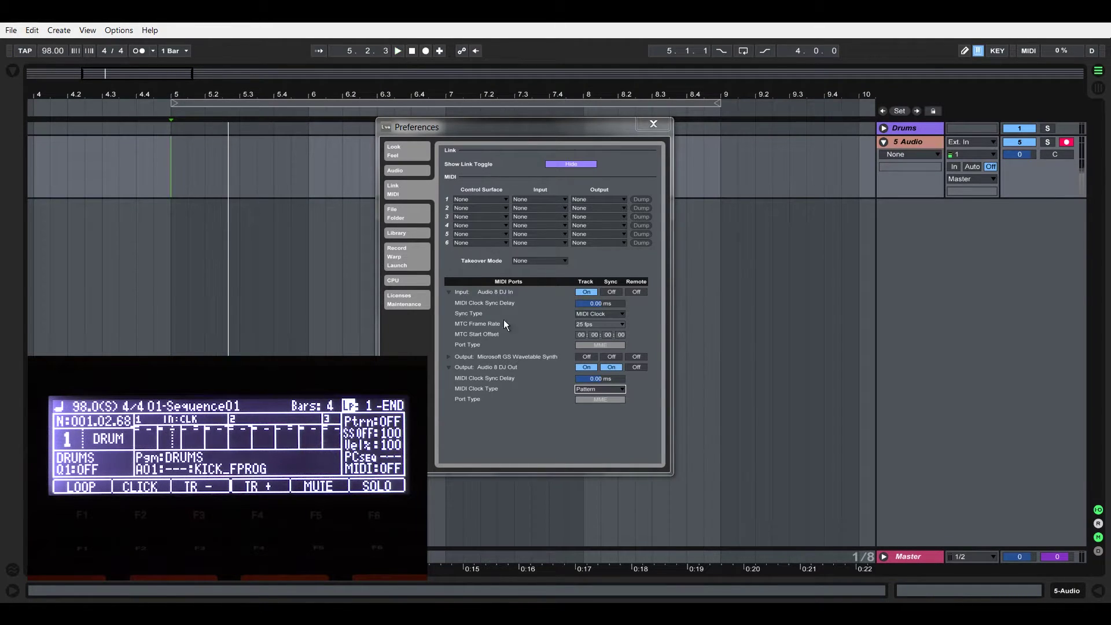
# Keep Pattern as the Audio 8 DJ output's MIDI Clock Type and close the preferences.
pyautogui.click(603, 391)
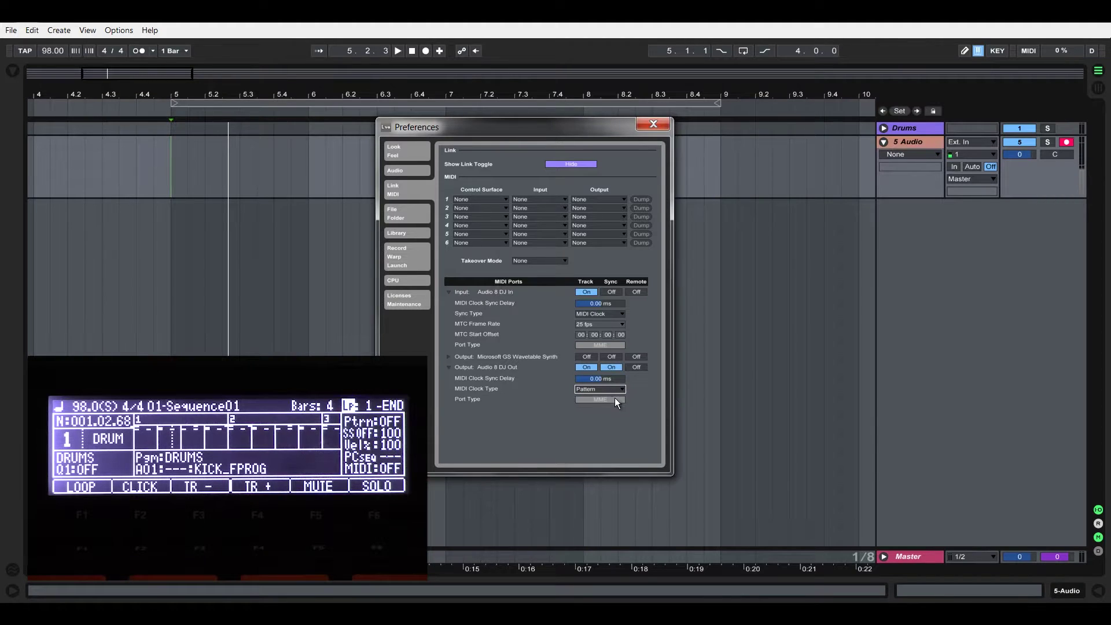
pyautogui.click(616, 390)
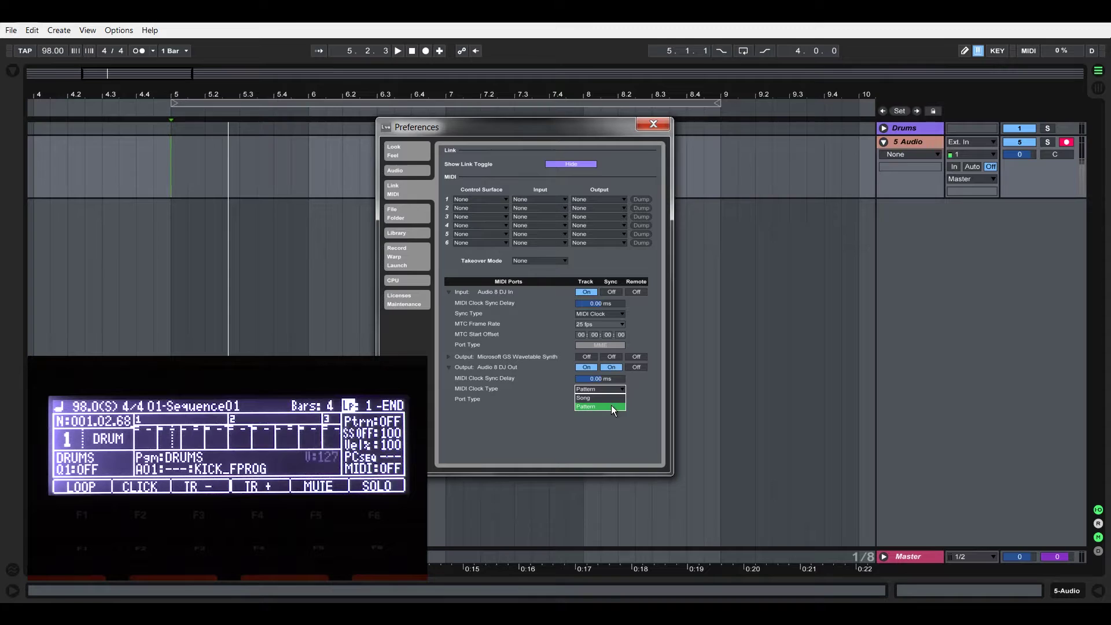
pyautogui.click(614, 408)
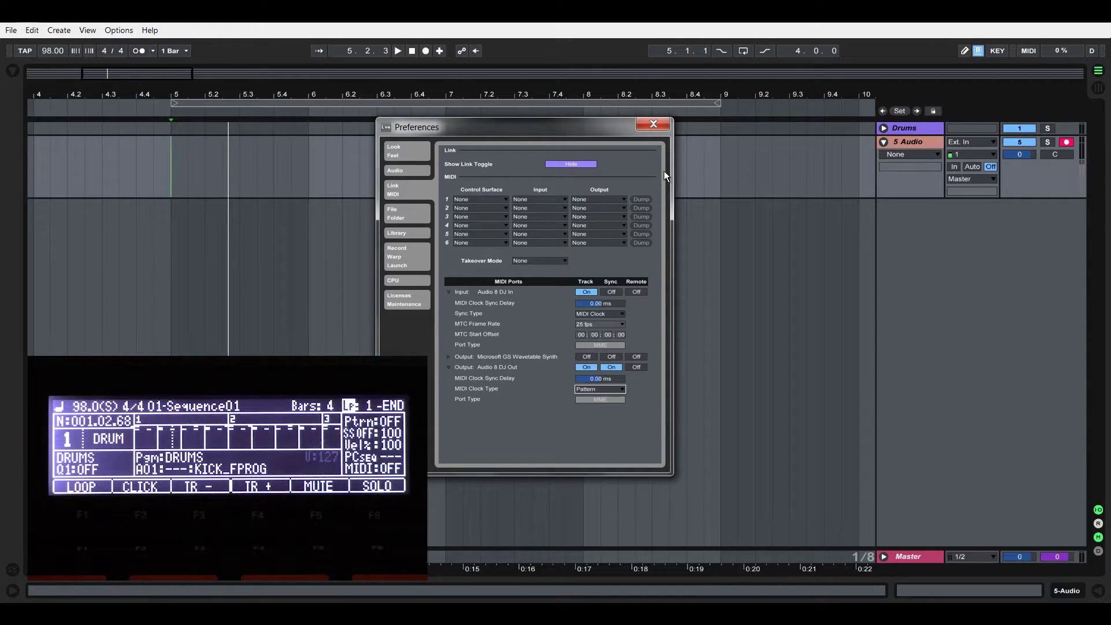
pyautogui.click(654, 124)
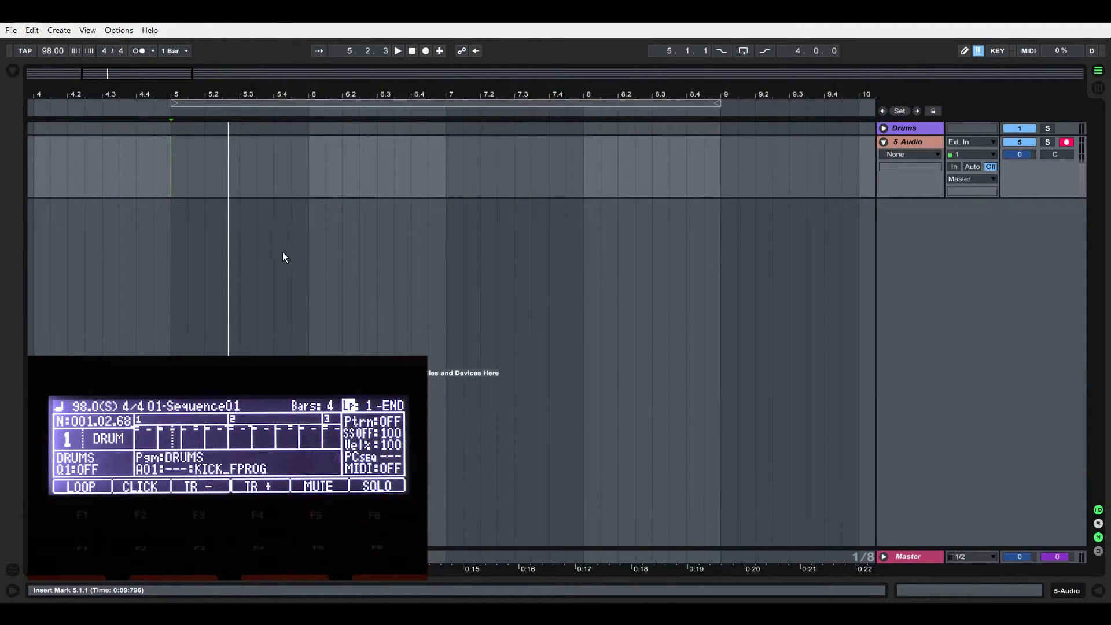
# Expand the Drums group, arm the Kick track and record about two bars of kick starting at 5.1.1.
pyautogui.click(885, 127)
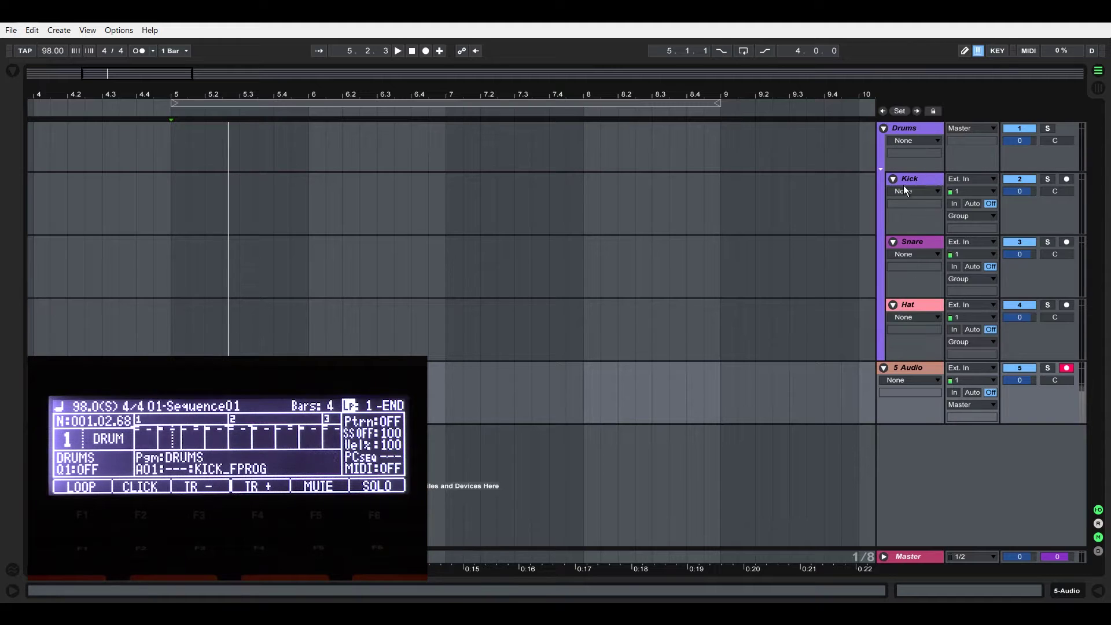
pyautogui.click(886, 128)
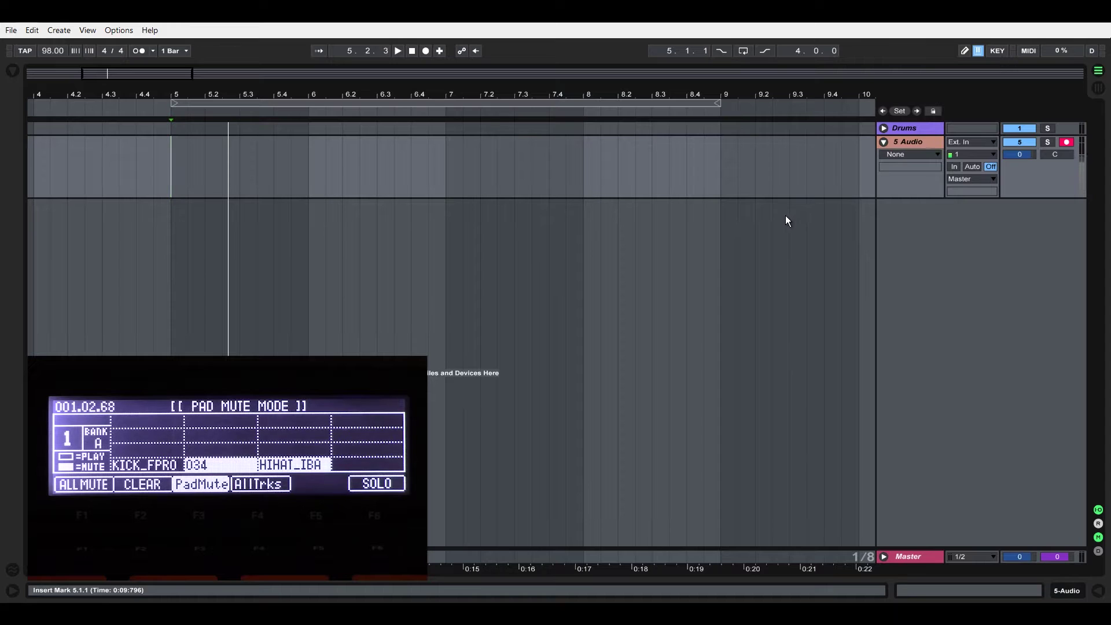
pyautogui.click(884, 128)
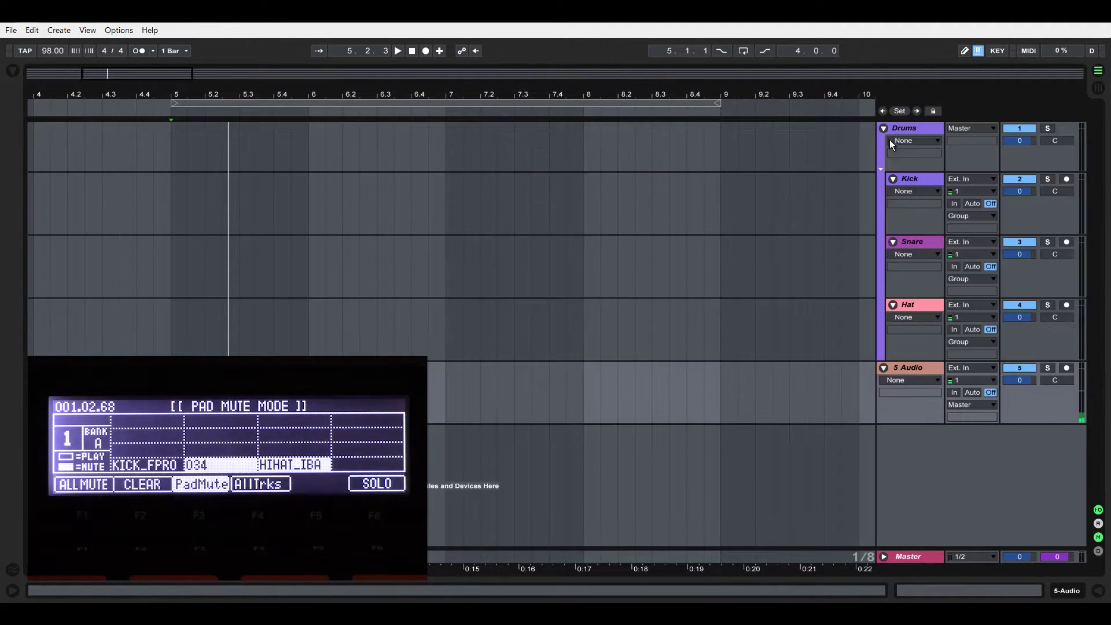
pyautogui.click(1066, 180)
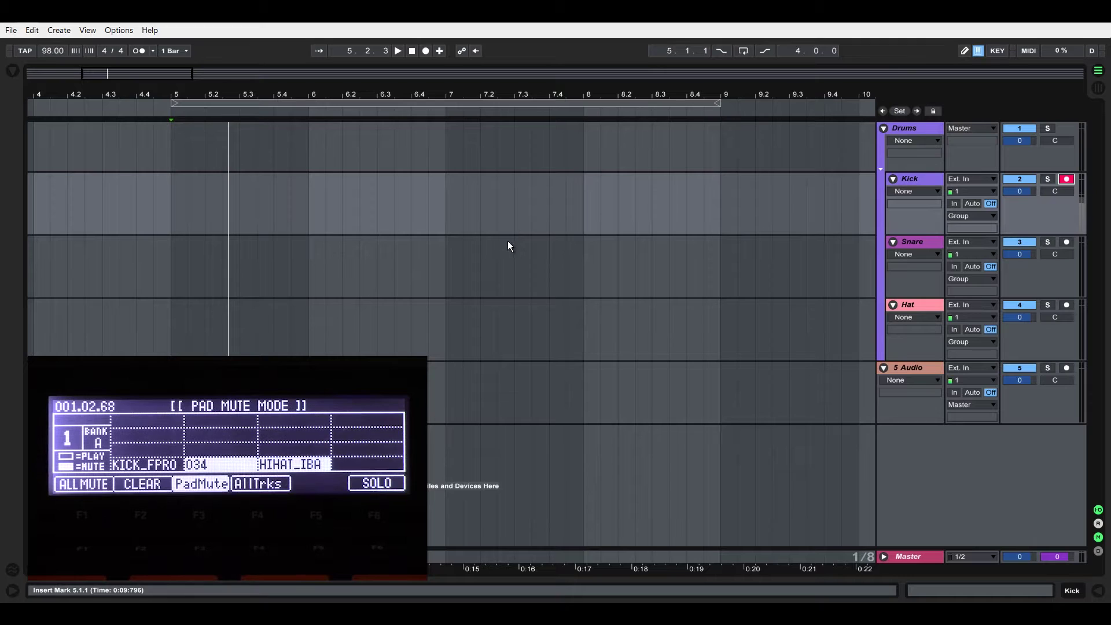
pyautogui.click(172, 187)
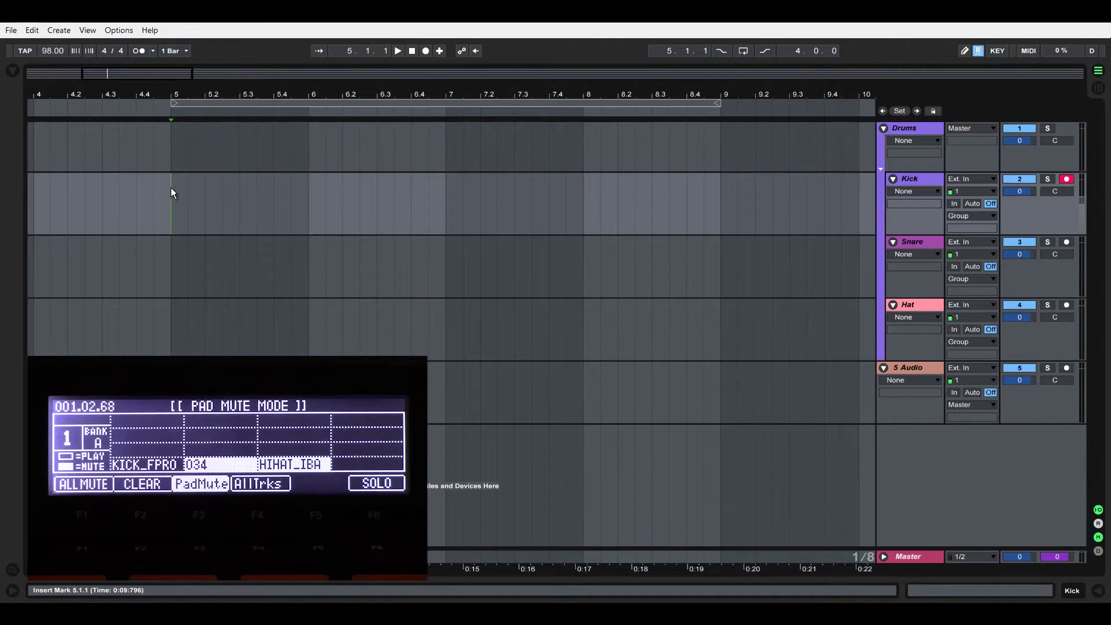
pyautogui.click(426, 51)
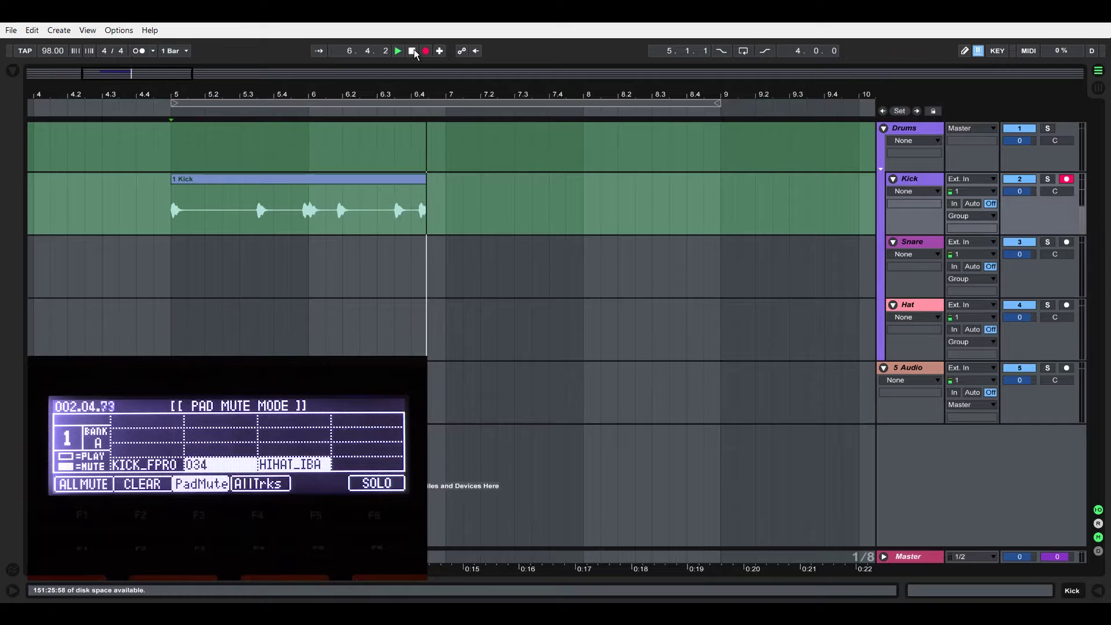
pyautogui.press('space')
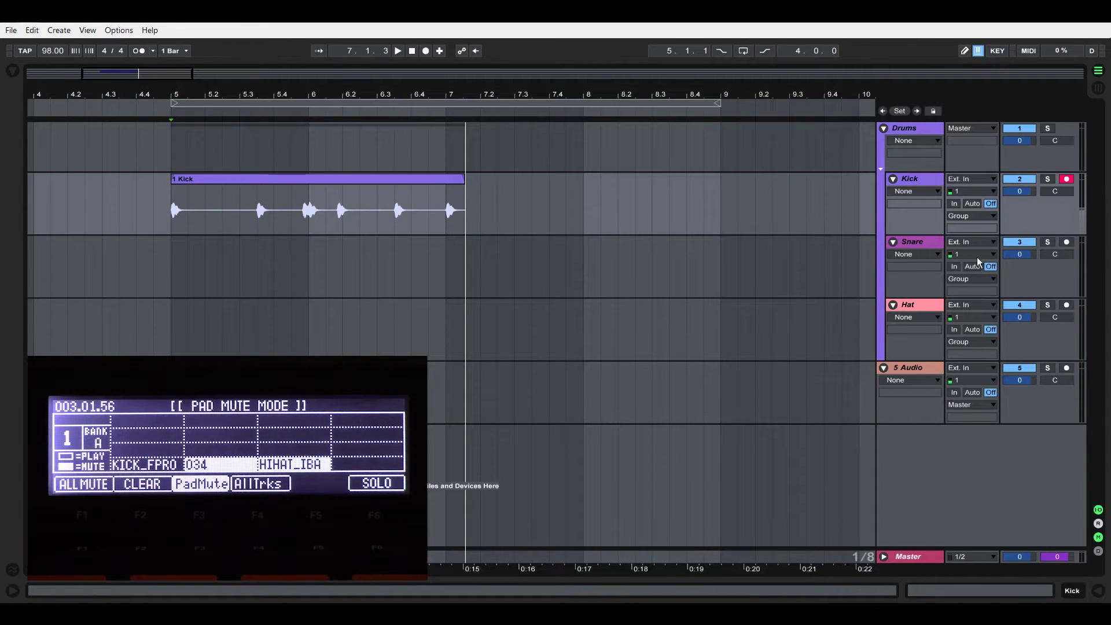
# Disarm the Kick track, arm the Snare track and record the snare part from bar 5 alongside the kick.
pyautogui.click(1066, 179)
pyautogui.click(1066, 242)
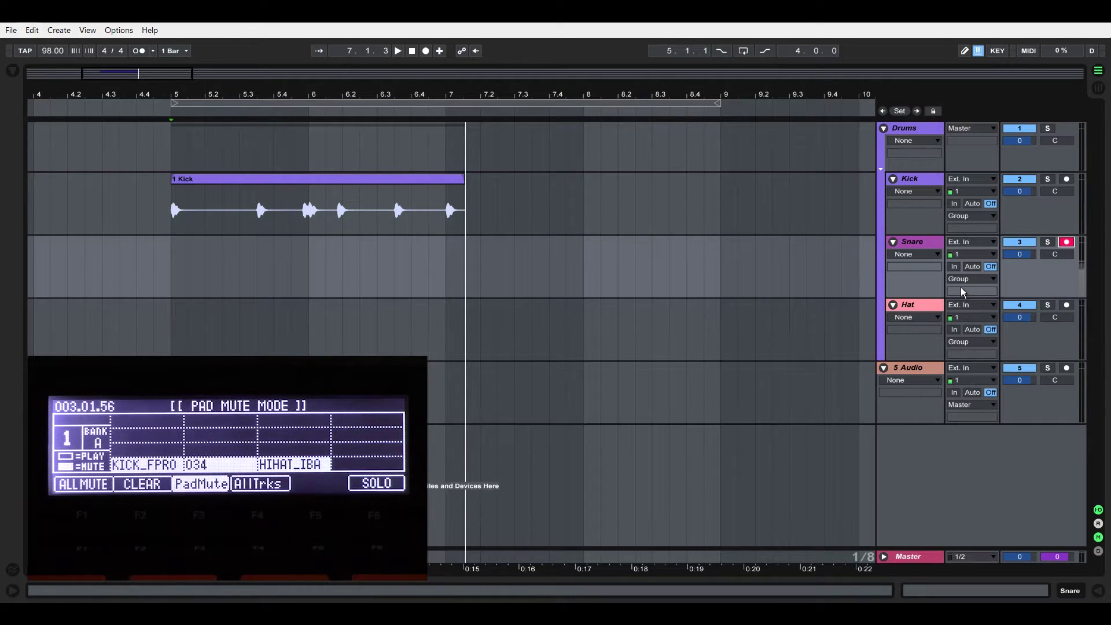
pyautogui.click(426, 51)
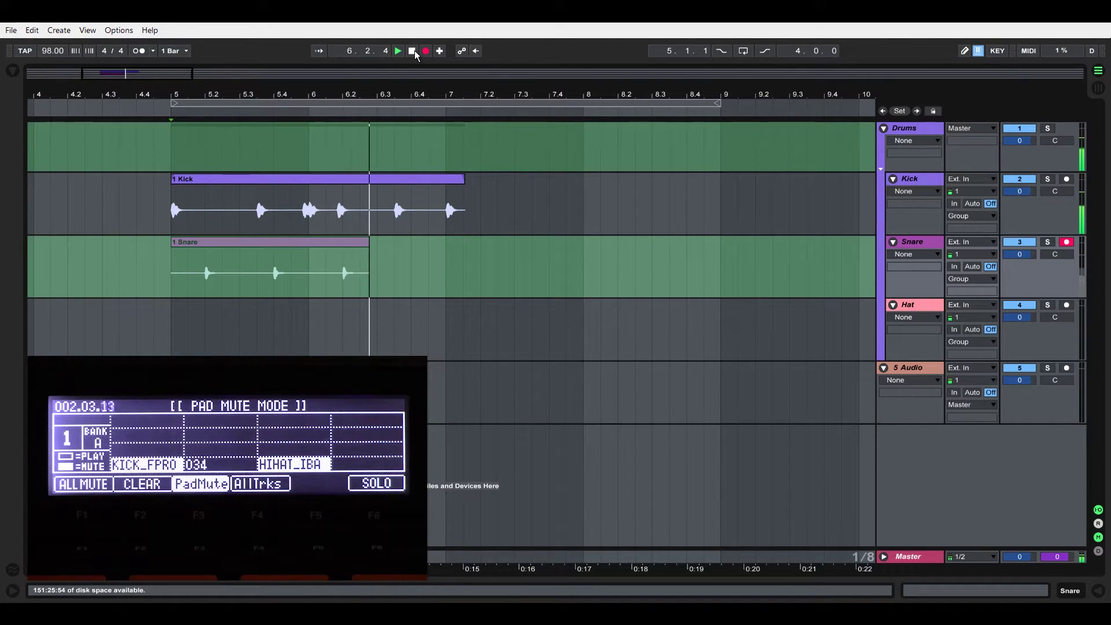
pyautogui.click(412, 51)
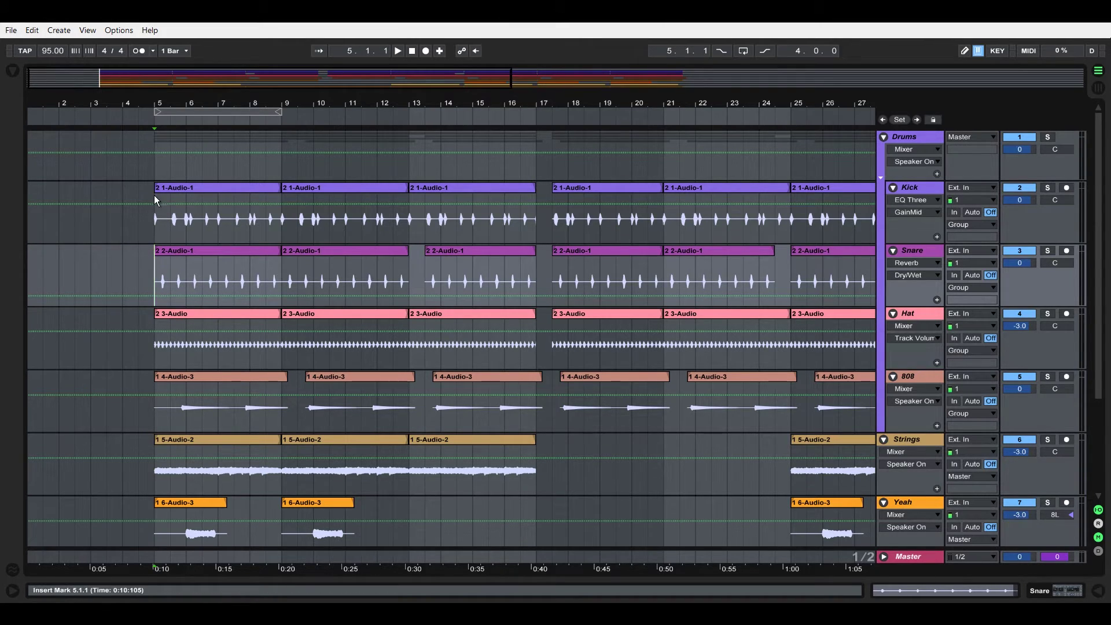
# Examine the four-bar section from bar 5 to 9 down to Strings Lo, and the Kick clips up to bar 23, by selecting them.
pyautogui.moveTo(152, 196); pyautogui.dragTo(281, 519)
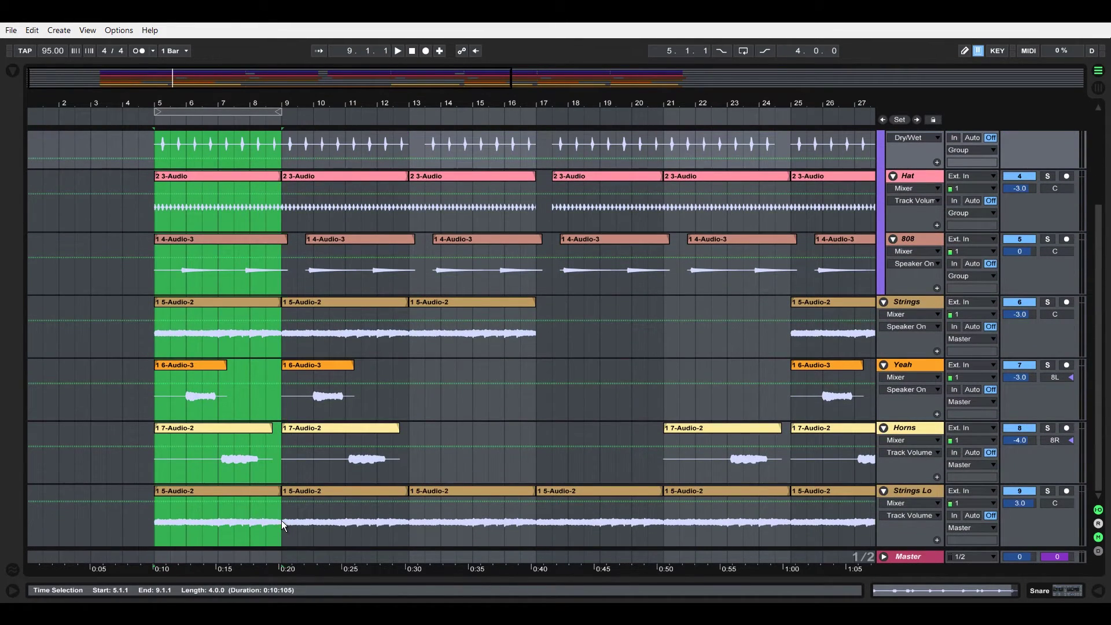
pyautogui.scroll(3, 259, 450)
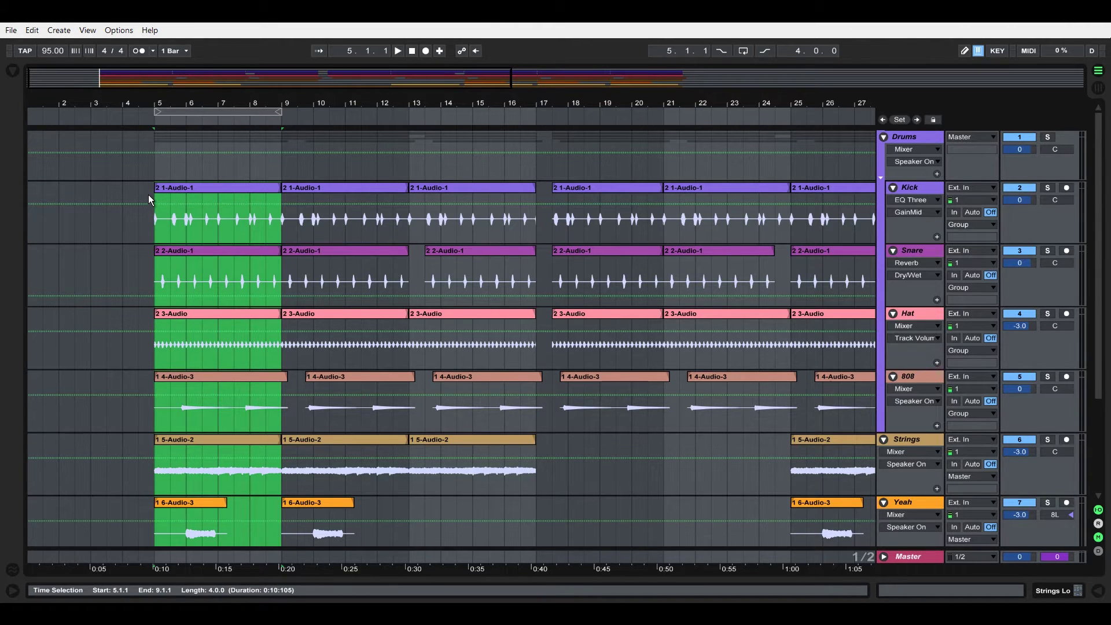
pyautogui.moveTo(149, 196); pyautogui.dragTo(721, 241)
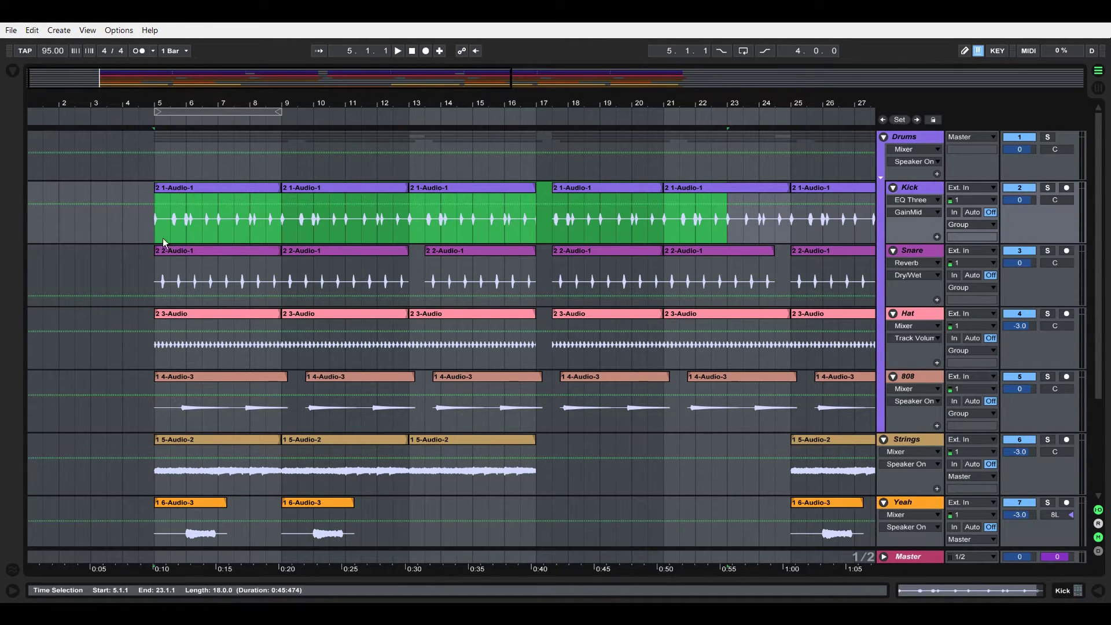
pyautogui.click(139, 235)
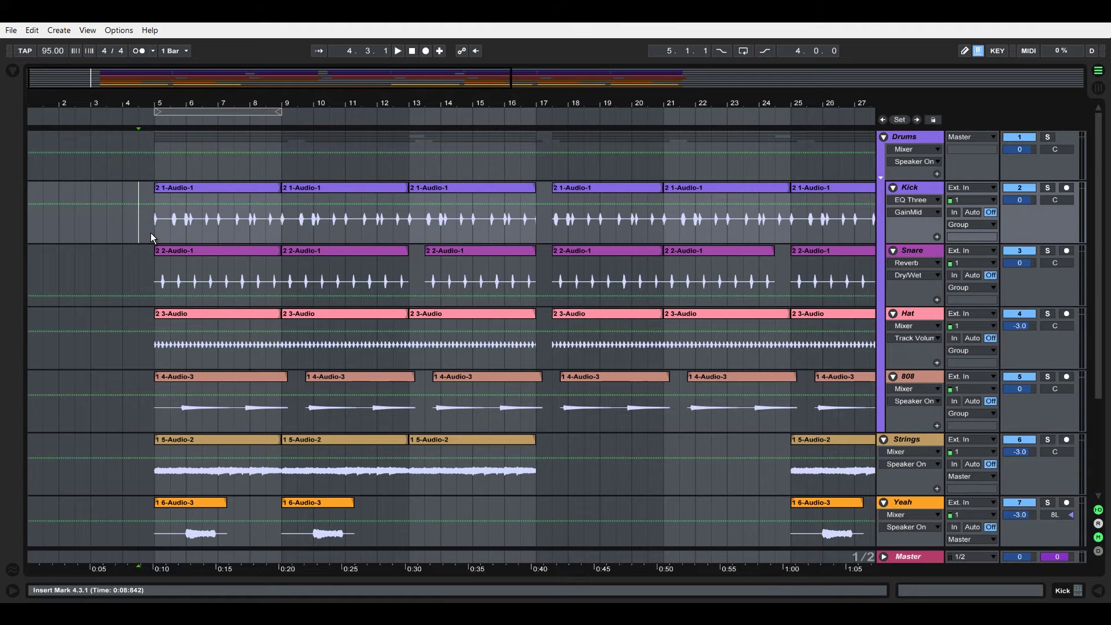
# Examine how the clips are layered by selecting the opening bars, including the Kick and Snare clips from bar 5 to 13.
pyautogui.moveTo(150, 233); pyautogui.dragTo(262, 360)
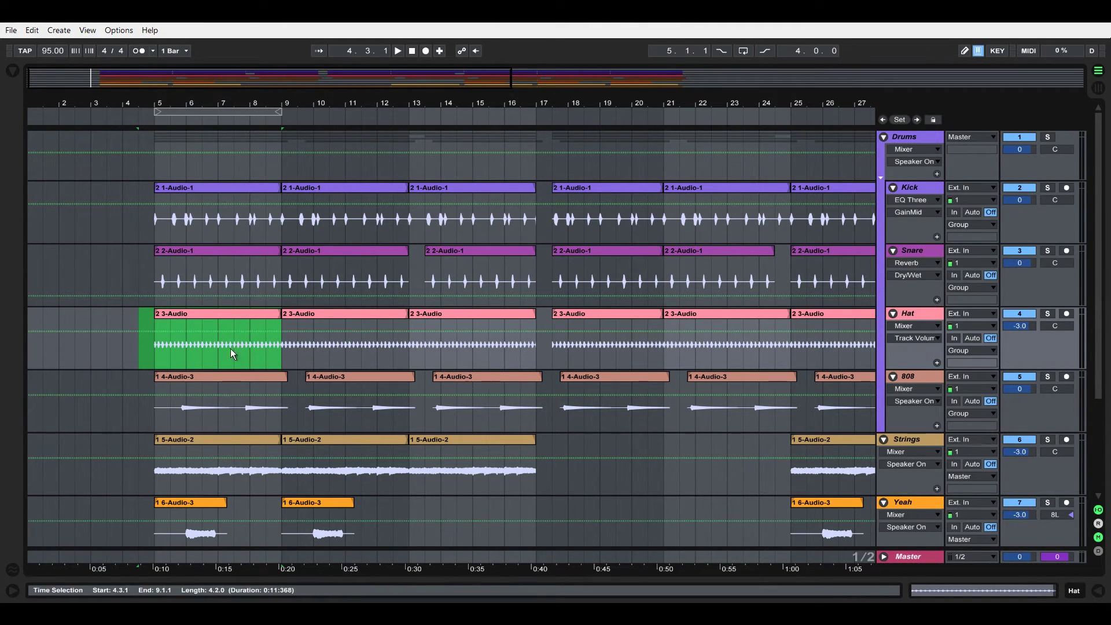
pyautogui.moveTo(147, 200); pyautogui.dragTo(652, 483)
pyautogui.click(552, 432)
pyautogui.scroll(3, 574, 333)
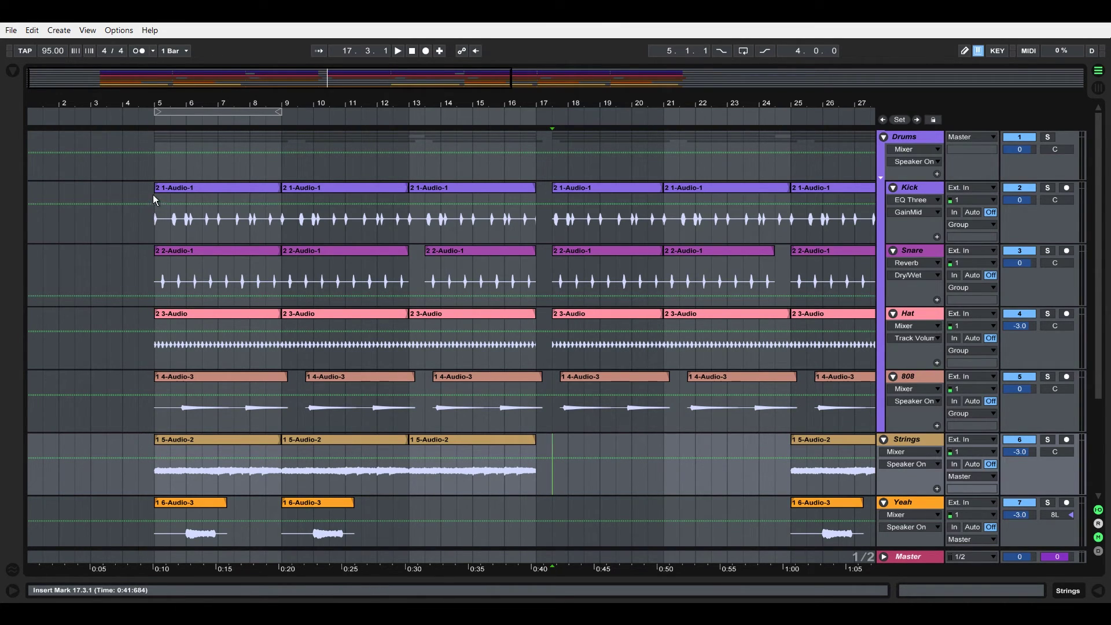
pyautogui.moveTo(152, 194); pyautogui.dragTo(504, 254)
pyautogui.moveTo(396, 263)
pyautogui.mouseDown()
pyautogui.moveTo(262, 259)
pyautogui.moveTo(410, 272)
pyautogui.mouseUp()
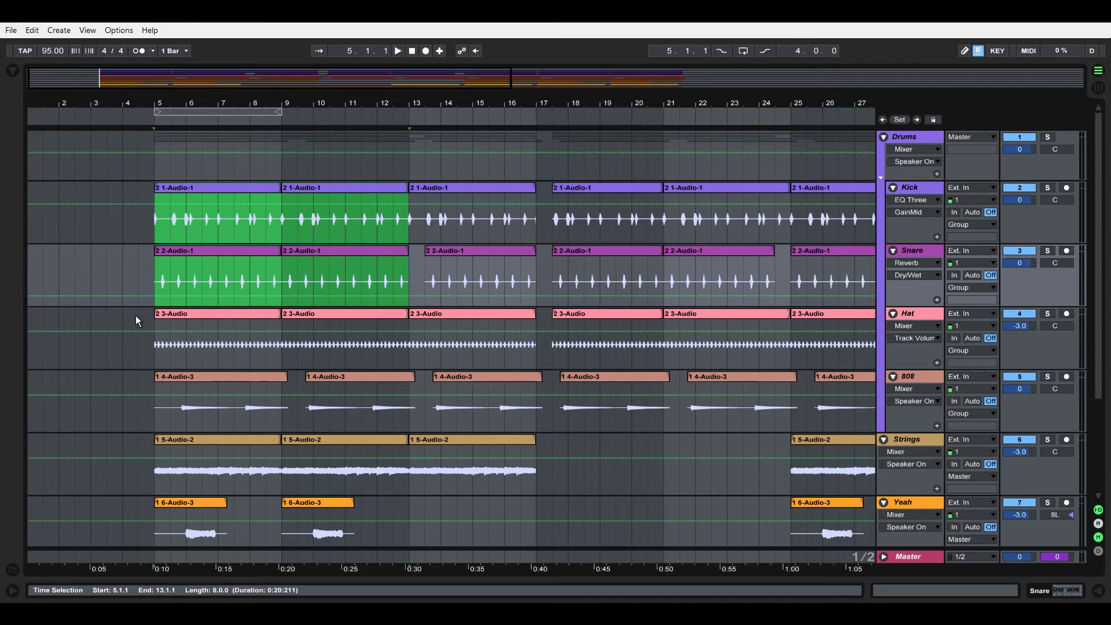
pyautogui.click(147, 271)
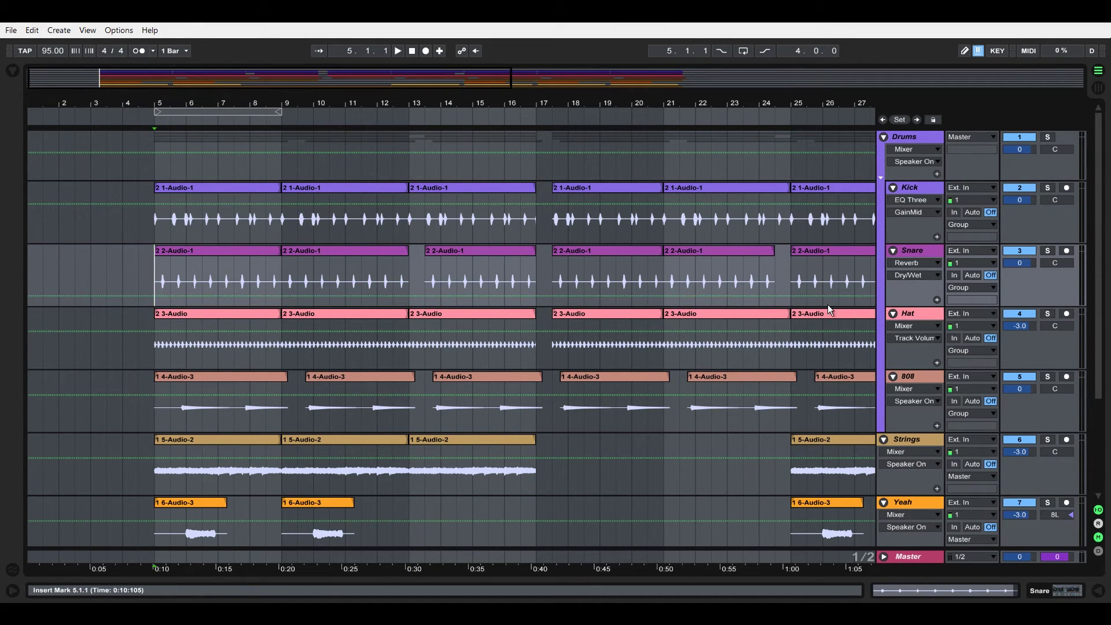
# Show the whole arrangement from bar 5 to bar 37 to review the song structure.
pyautogui.click(235, 83)
pyautogui.scroll(-4, 235, 82)
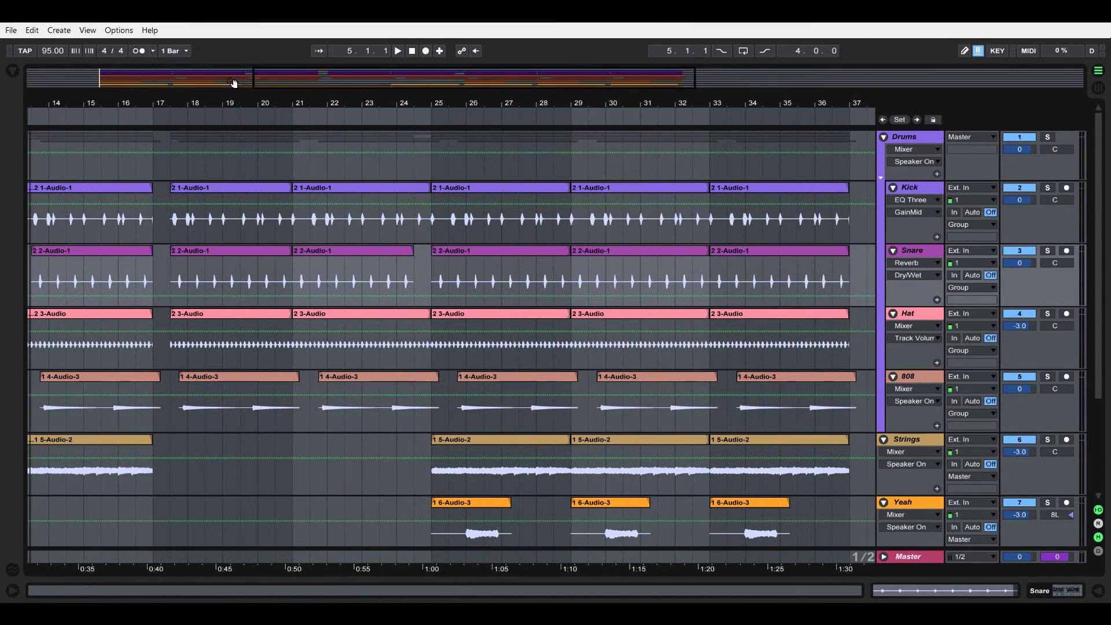
pyautogui.moveTo(234, 83); pyautogui.dragTo(294, 88)
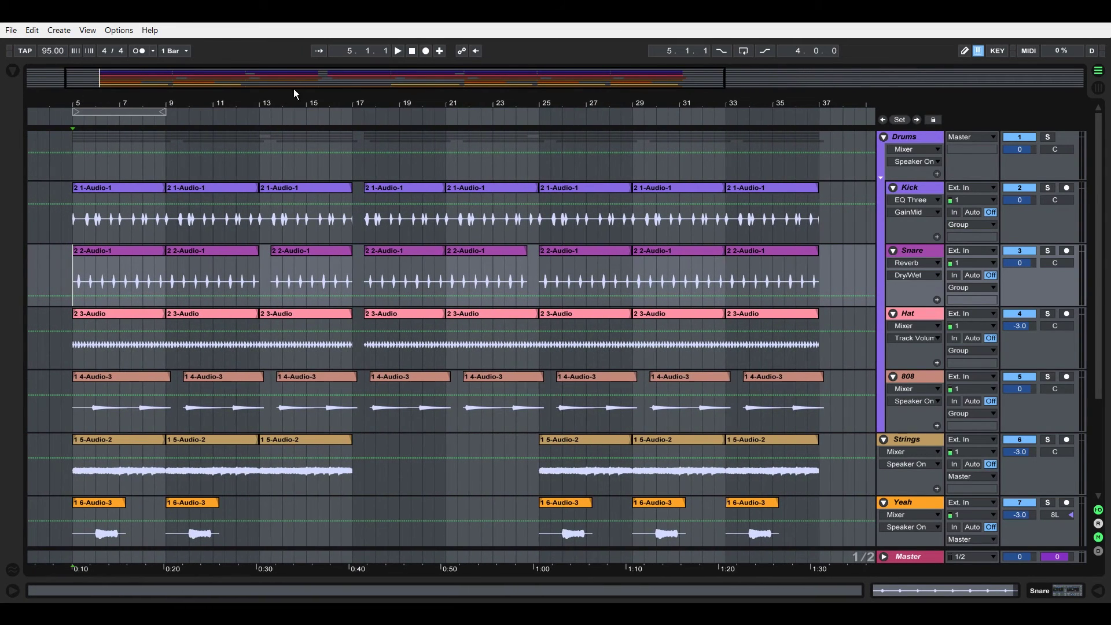